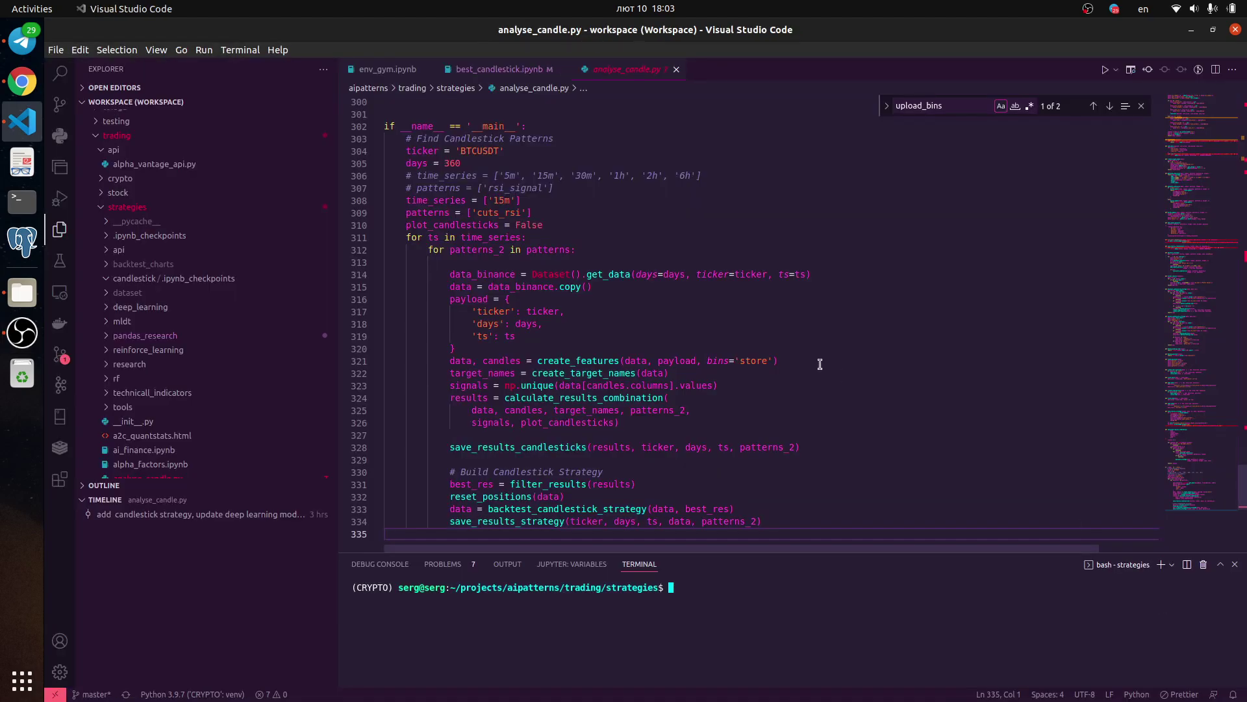
Jump to the top of analyse_candle.py and move down into the create_features function
click(800, 419)
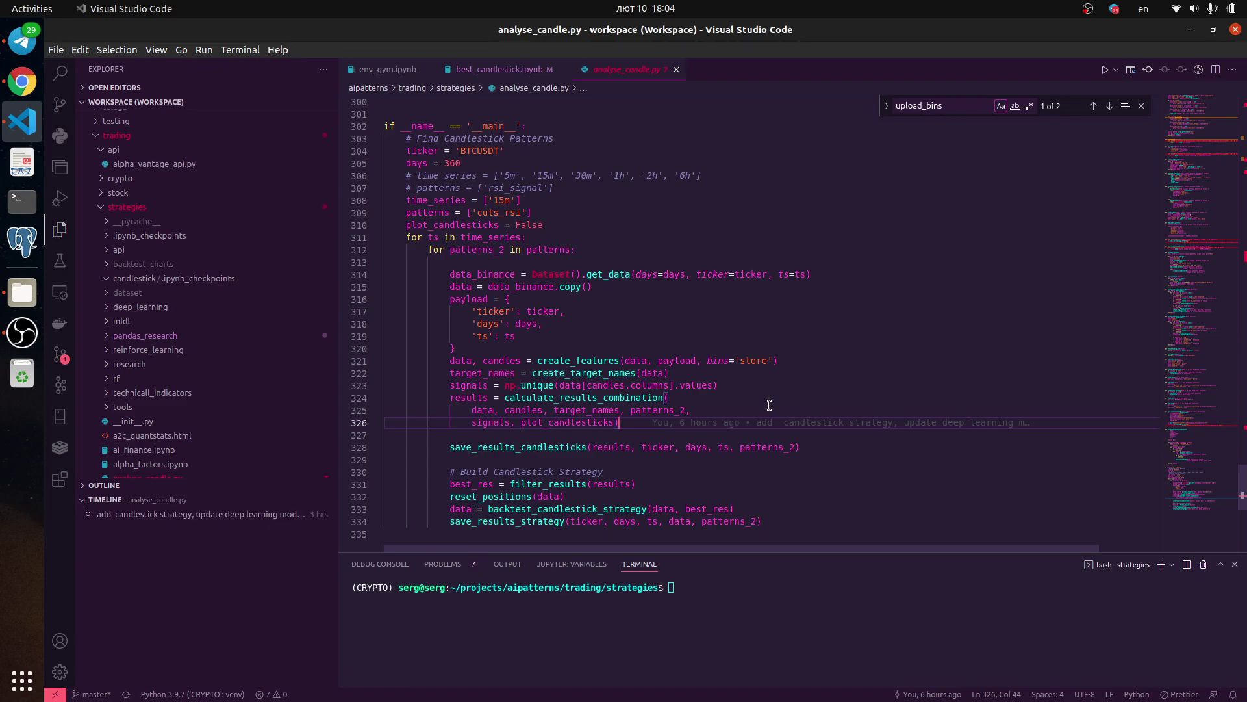
click(743, 335)
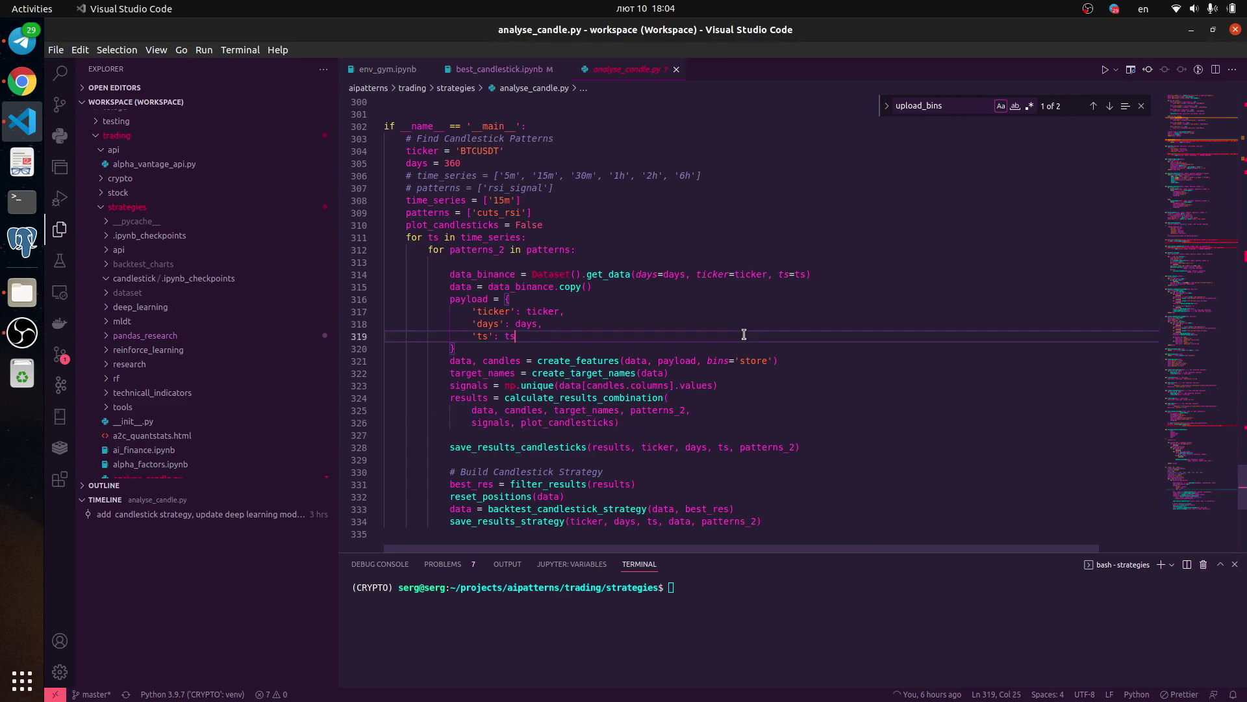
key(ctrl+Home)
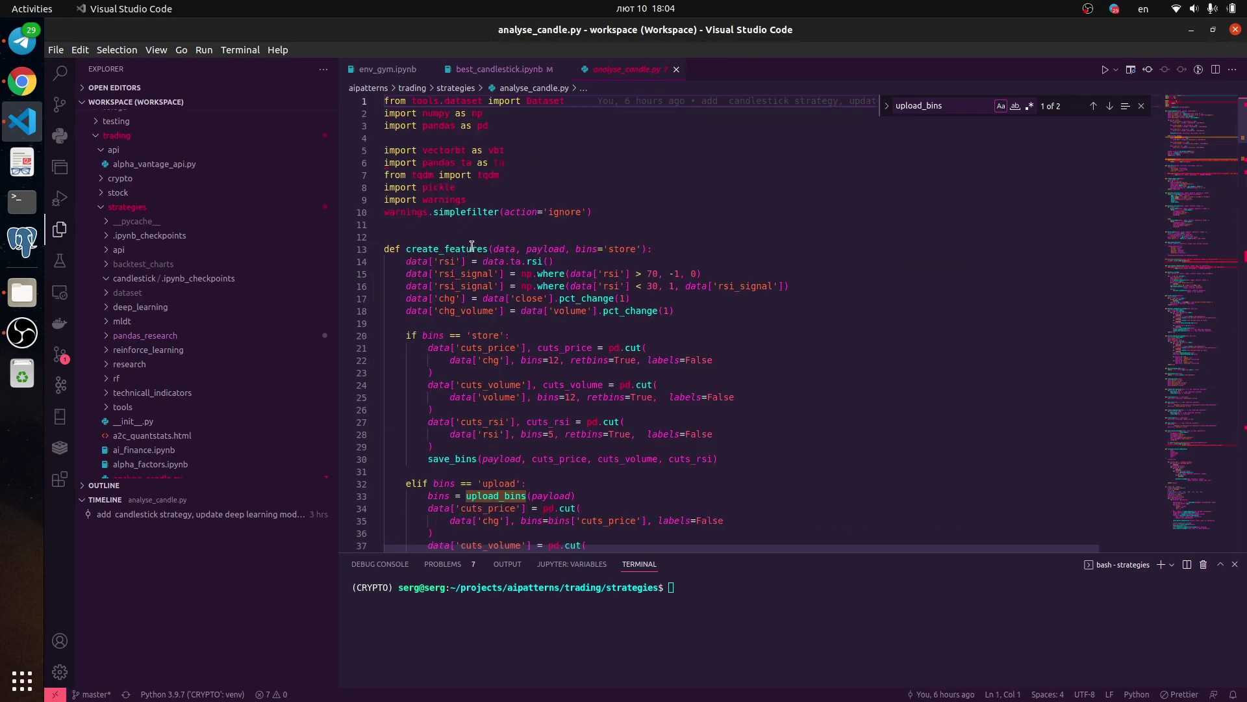
key(Down)
key(Down)
key(Down)
key(Down)
key(Down)
key(Down)
key(Down)
key(Down)
key(Down)
key(Down)
key(Down)
key(Down)
key(Down)
key(Down)
key(Down)
key(Down)
key(Down)
key(Down)
key(Down)
key(Down)
key(Down)
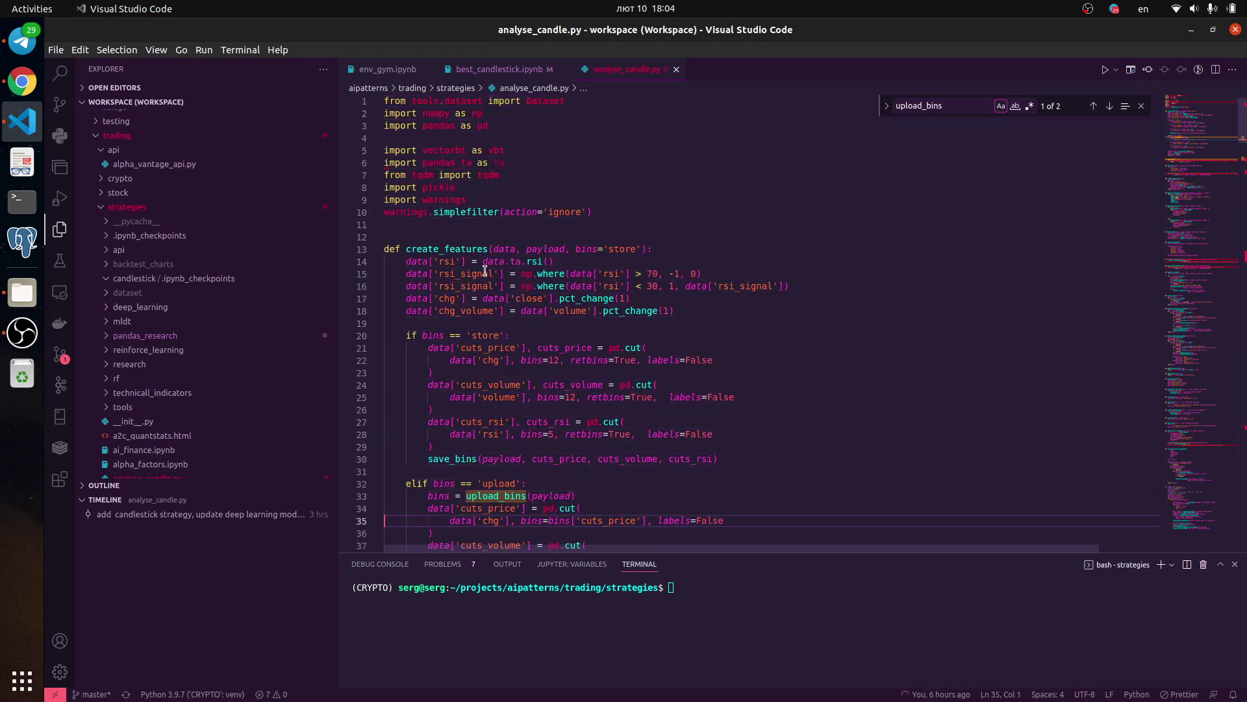
key(Down)
key(Down)
key(Down)
key(Down)
key(Down)
key(Down)
key(Down)
key(Down)
key(Down)
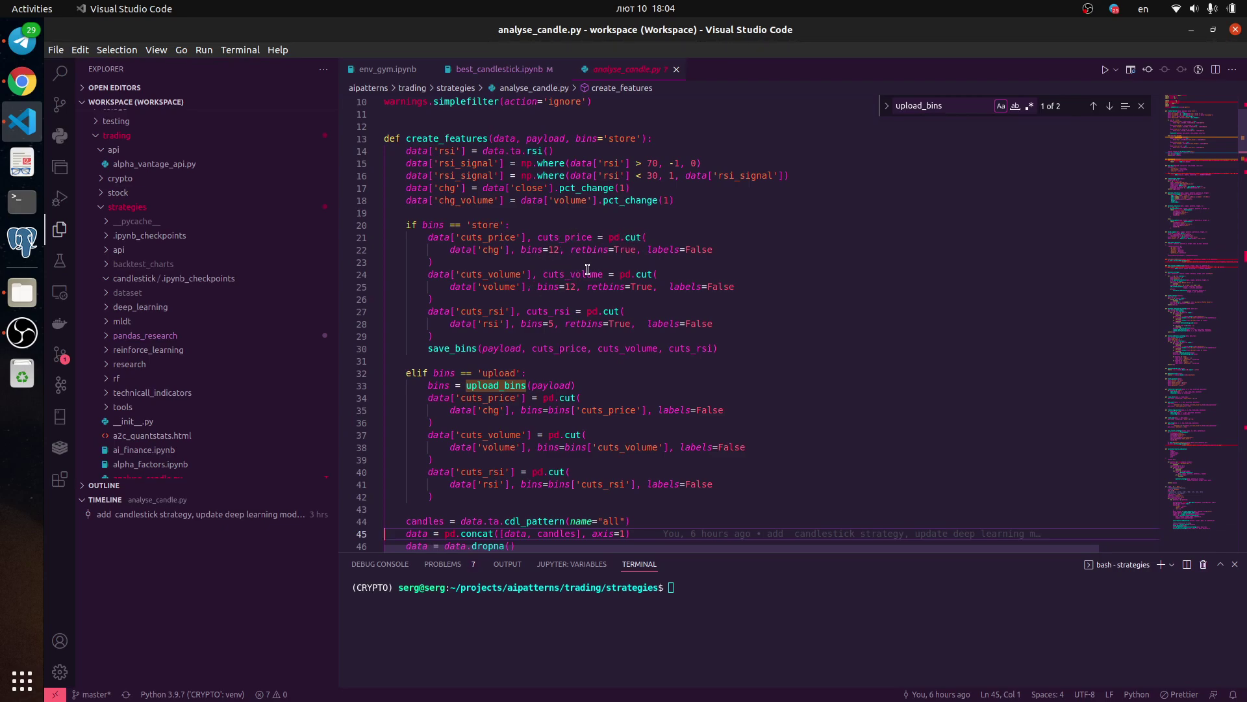
Highlight cuts_price, find the upload_bins definition on line 50, and highlight save_bins uses
click(666, 225)
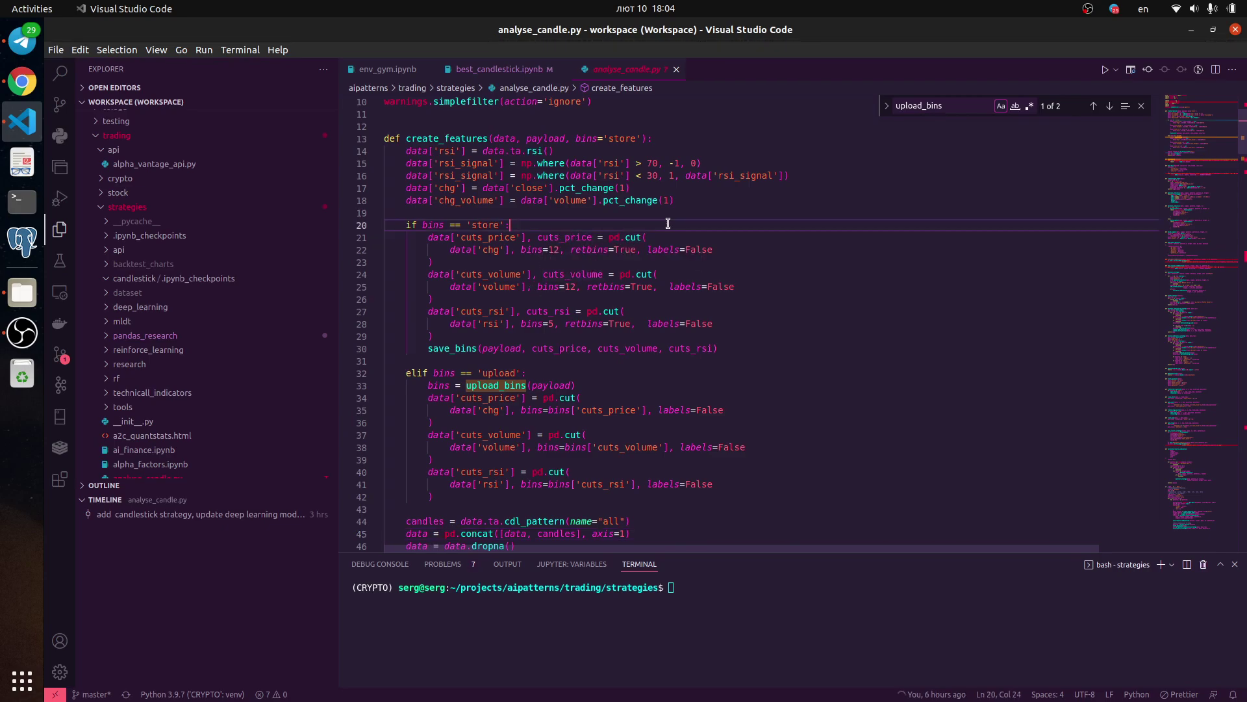
double_click(578, 236)
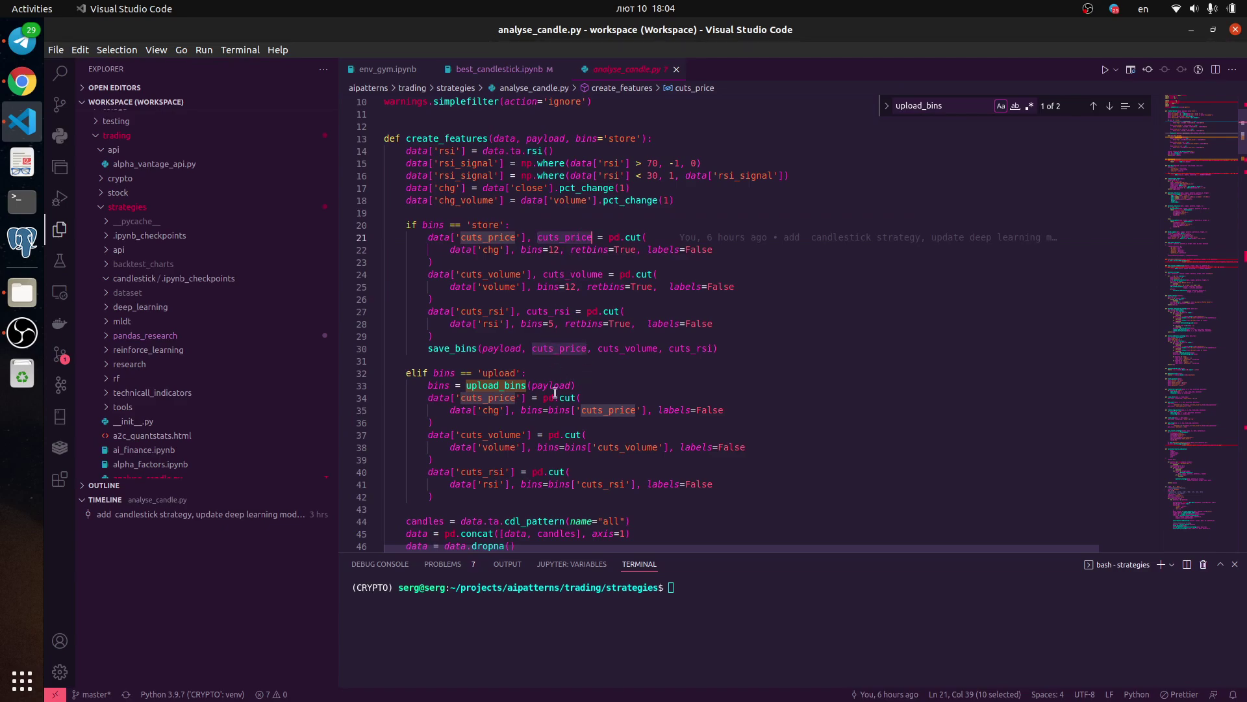
double_click(491, 381)
key(ctrl+f)
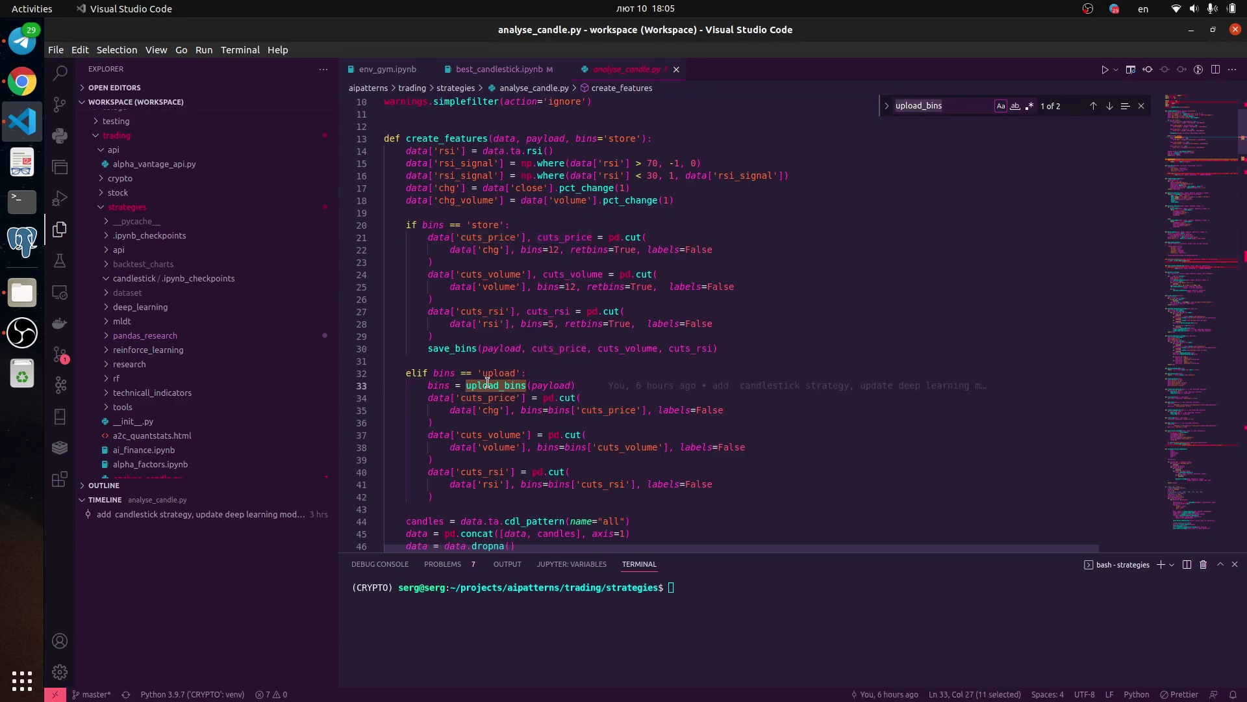
key(Return)
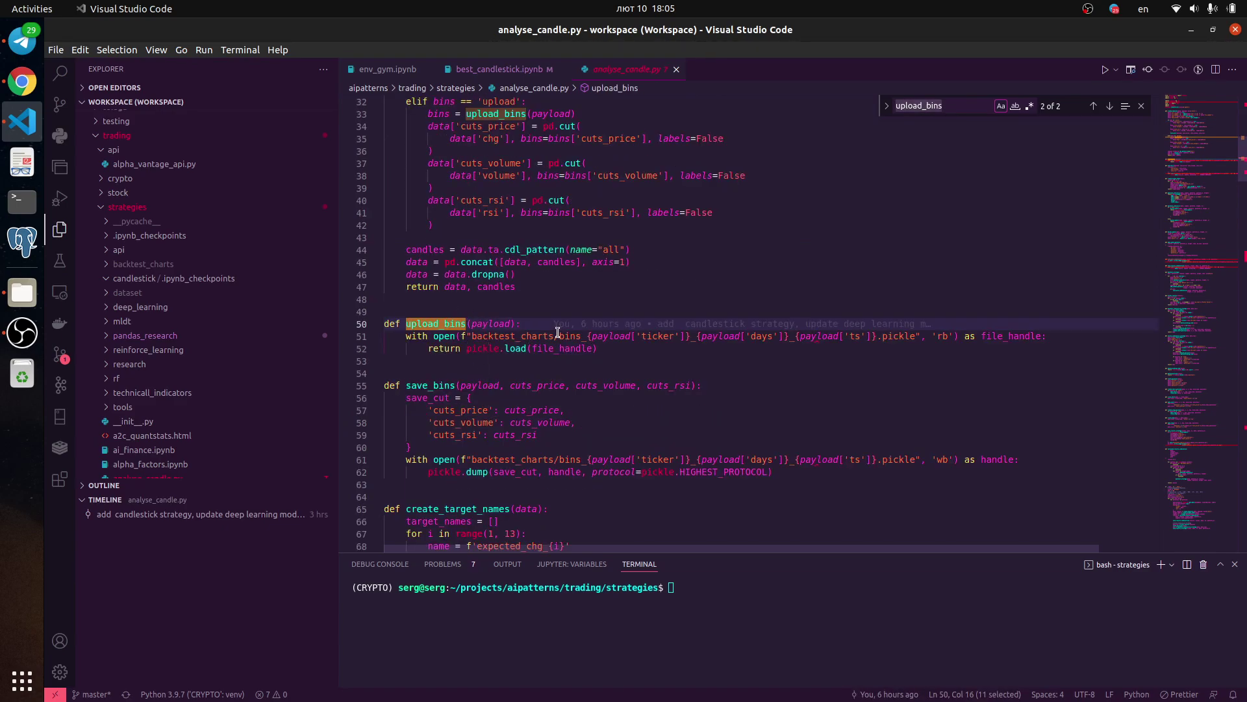
double_click(445, 385)
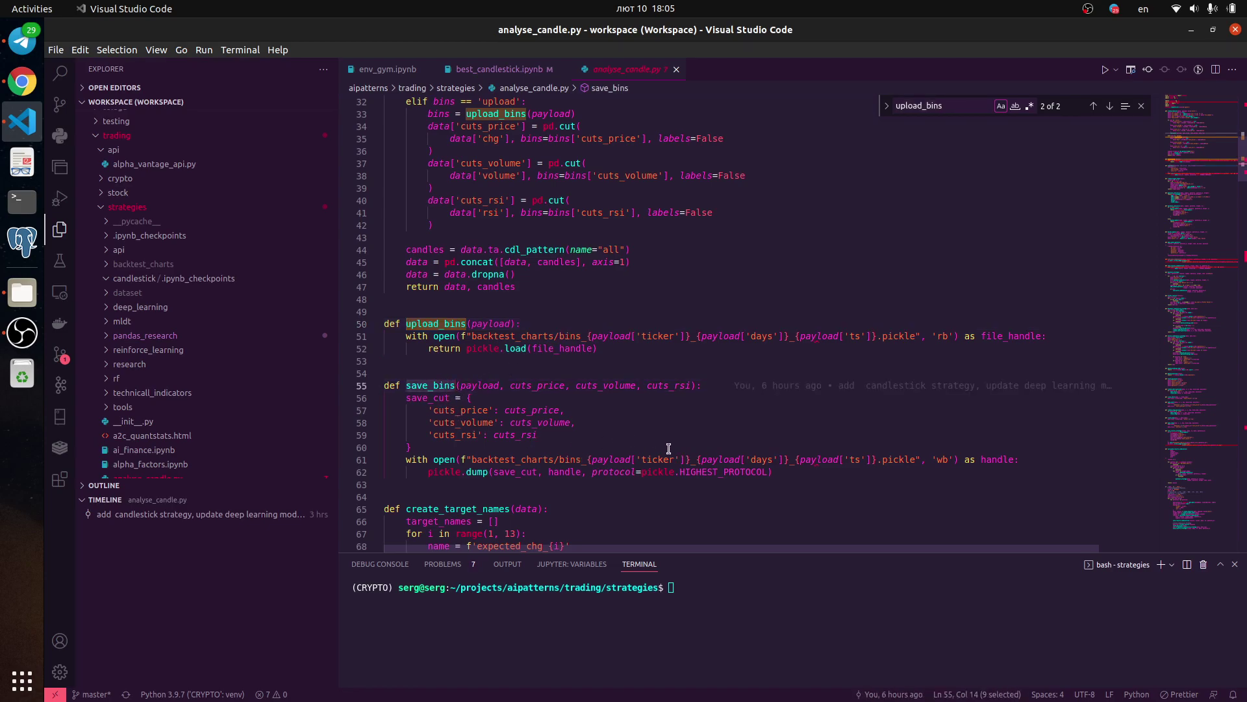
Inspect the code documentation near lines 37–47, then return to the main block at the file's end
click(697, 303)
key(Up)
key(Up)
key(Up)
key(Up)
key(Up)
key(Up)
key(Up)
key(Up)
key(Up)
key(Up)
key(Up)
key(Up)
key(Up)
key(Up)
key(Up)
key(Up)
key(Up)
key(Up)
key(Up)
key(Up)
key(Up)
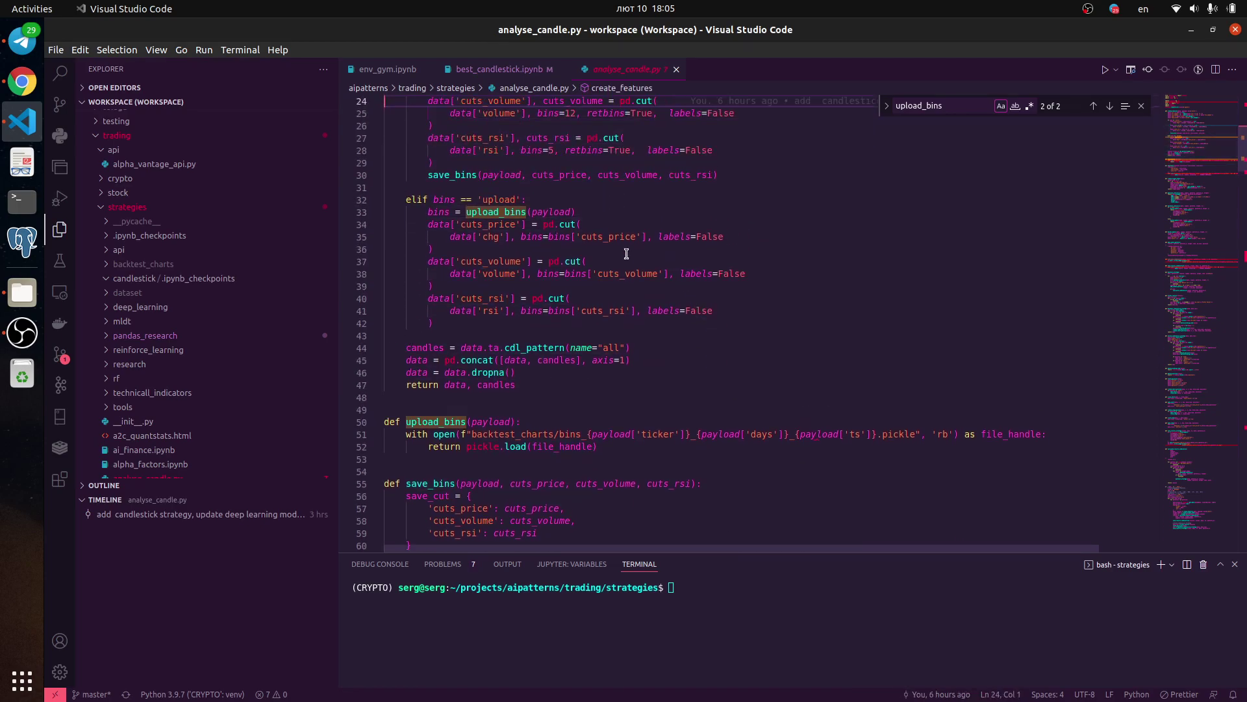
mouse_move(572, 261)
mouse_move(495, 212)
click(524, 260)
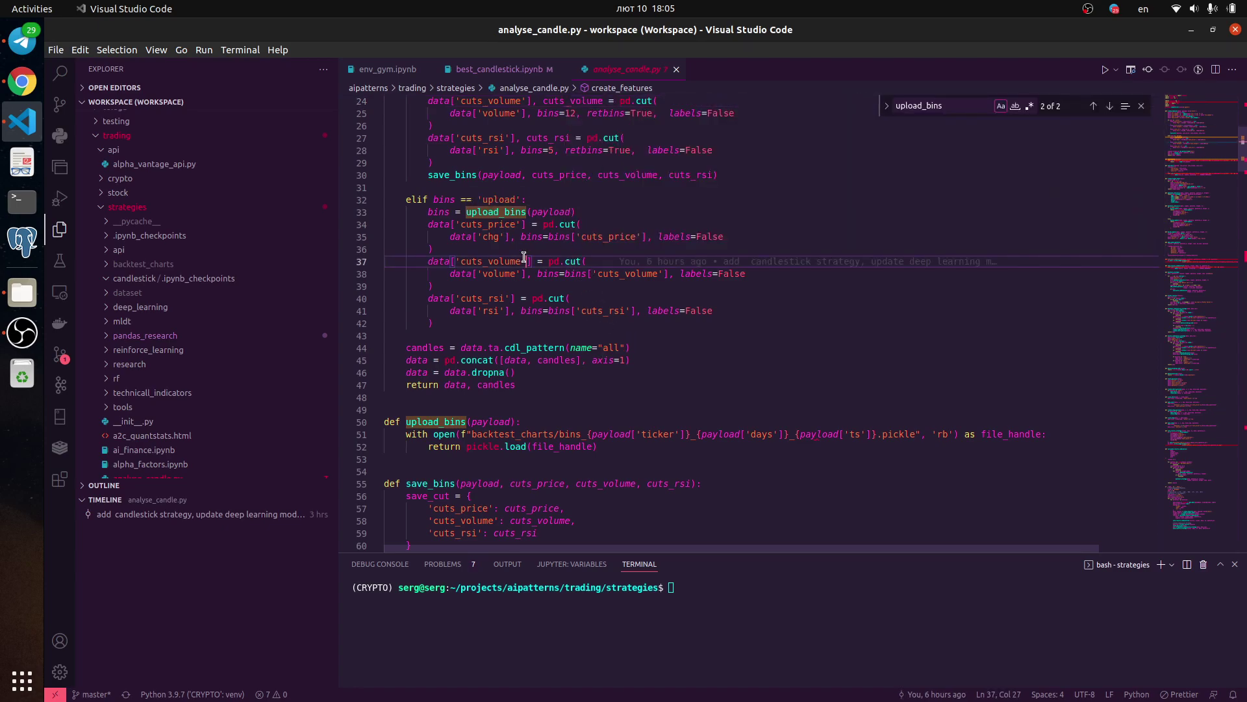
key(Page_Down)
key(Page_Down)
key(Page_Down)
key(ctrl+End)
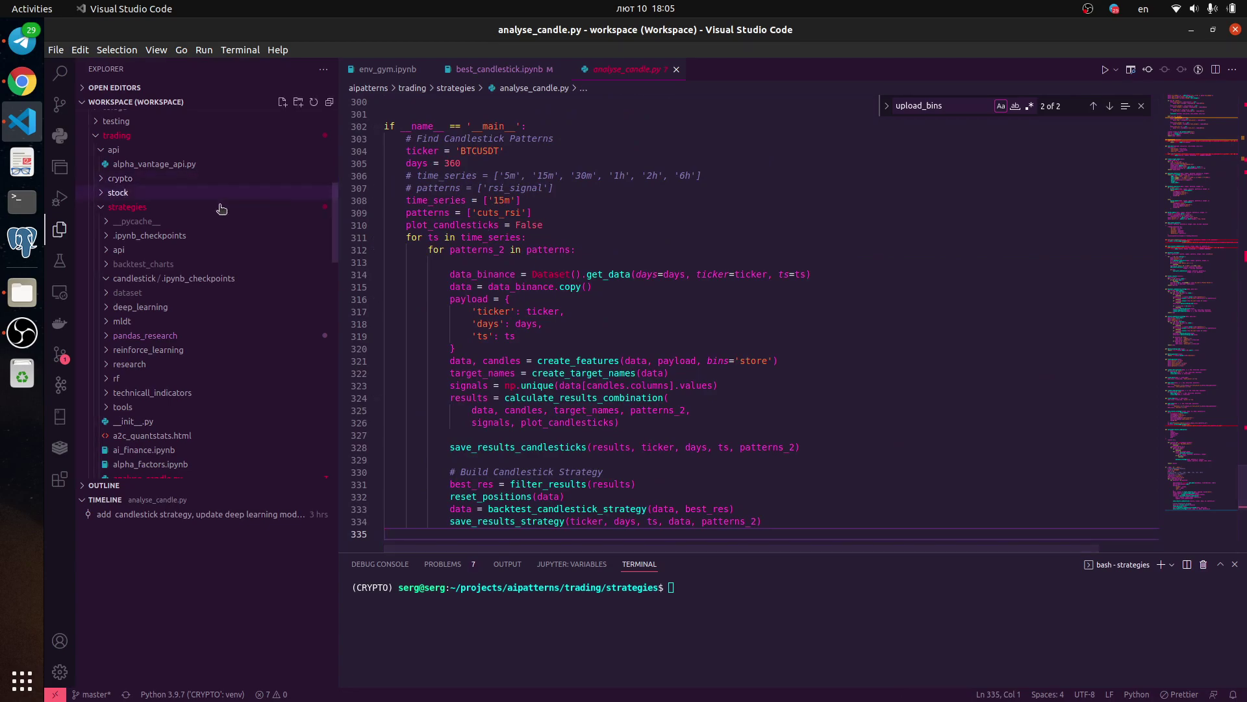
Reveal backtest_charts in Files and open it to list the BTCUSDT_360 charts, pickles and data files
click(141, 264)
right_click(143, 263)
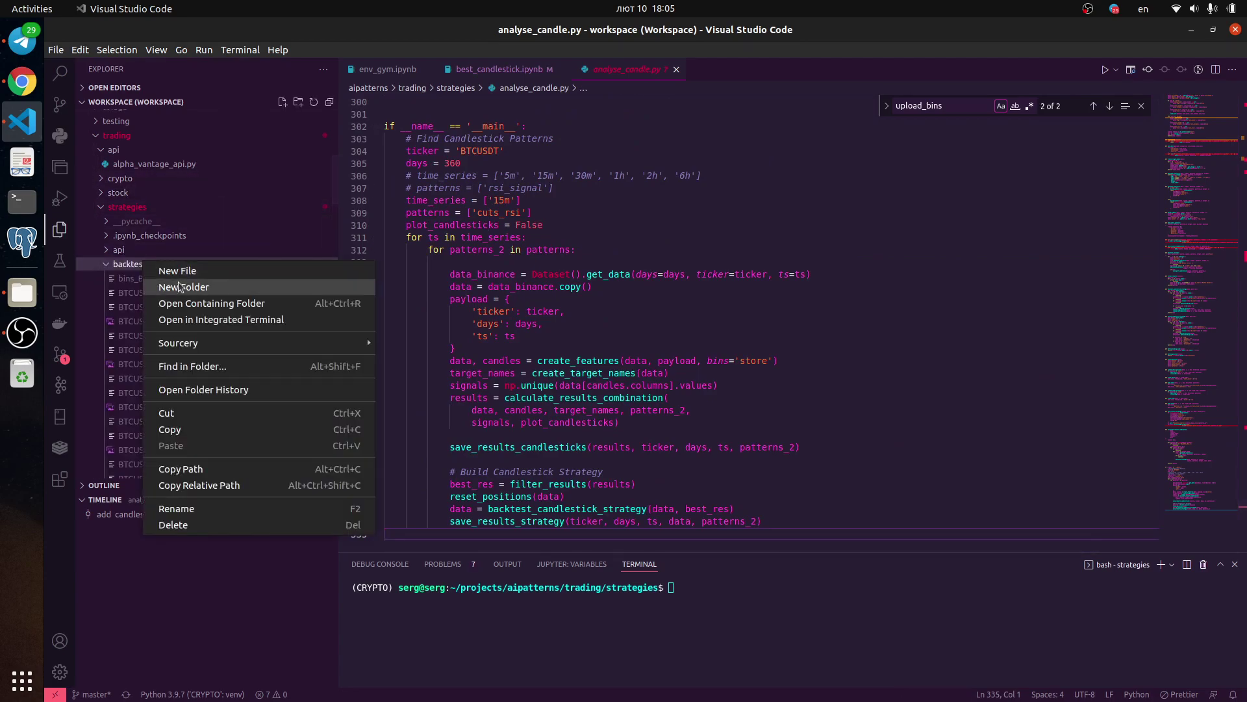
click(190, 302)
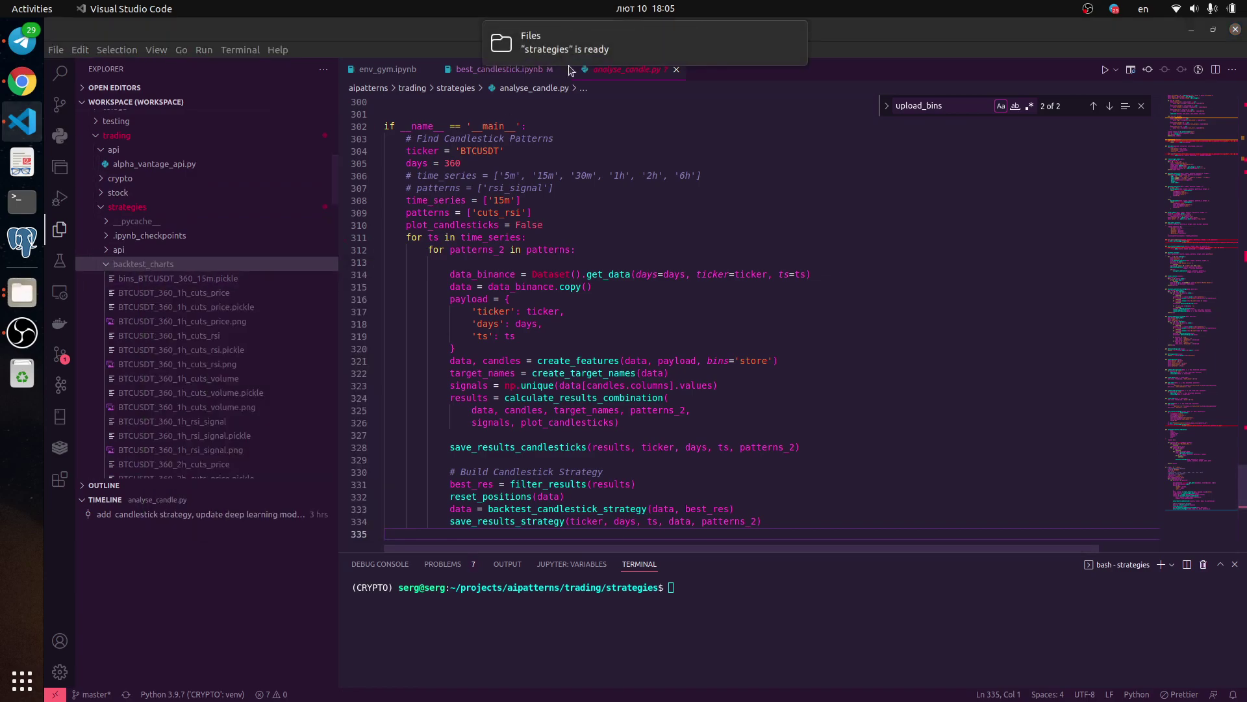
click(585, 51)
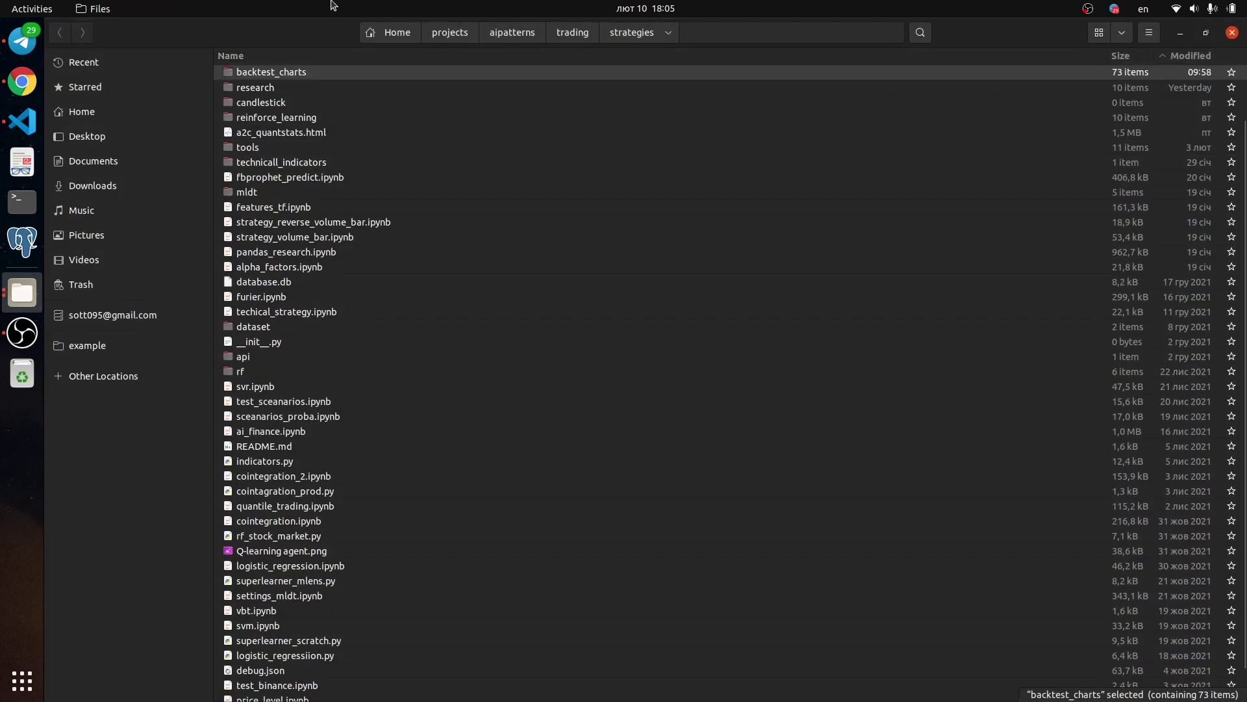
double_click(294, 73)
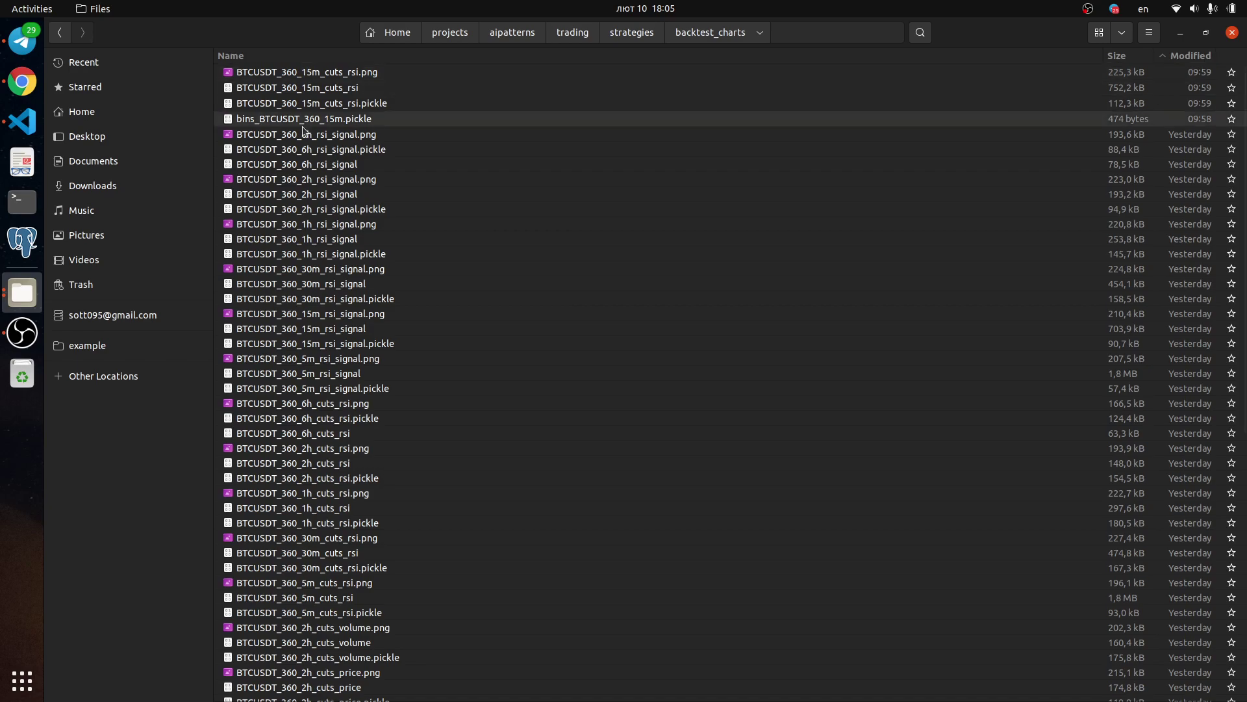
scroll(440, 143, down, 10)
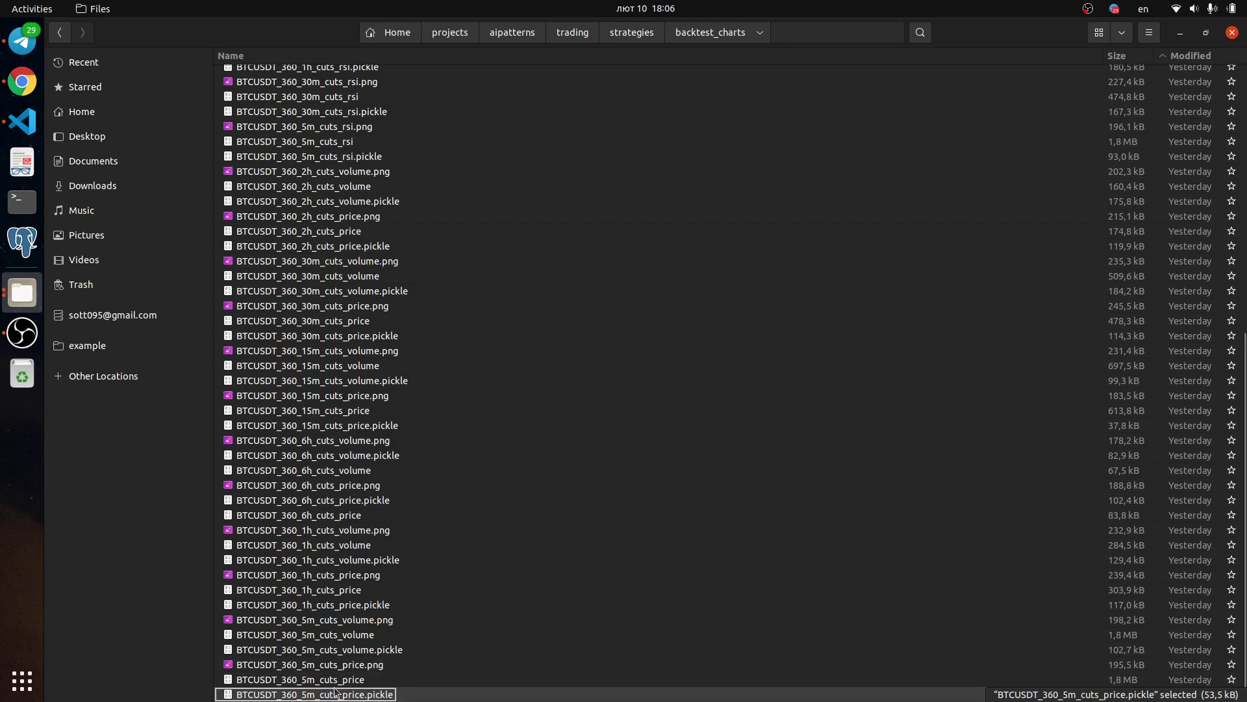
View BTCUSDT_360_5m_cuts_price.png in Image Viewer, then advance to BTCUSDT_360_2h_rsi_signal.png
double_click(327, 665)
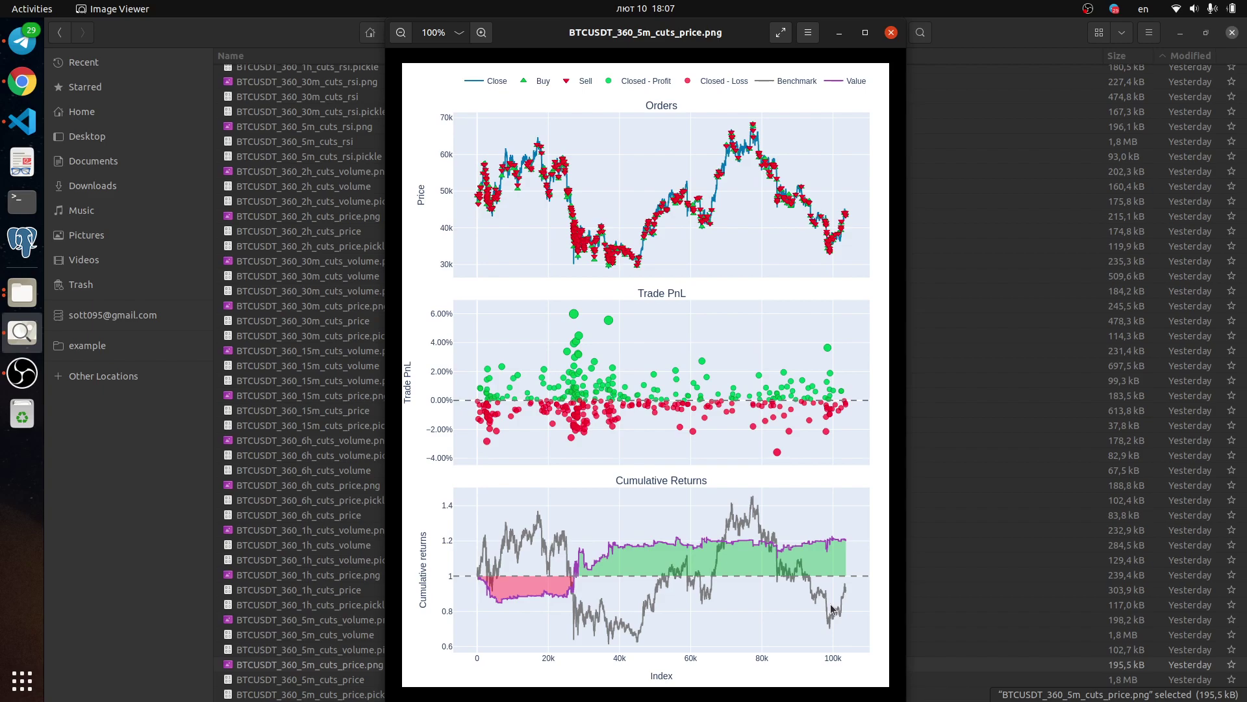
key(Right)
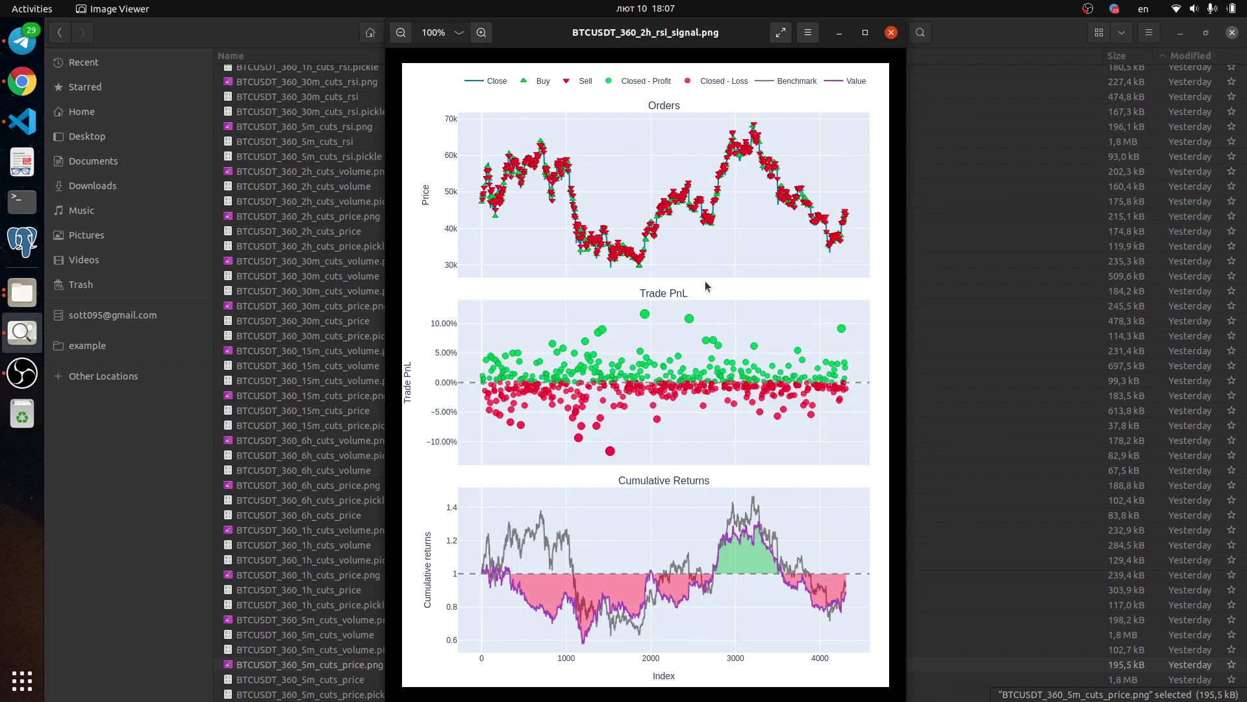
Step past the 2h cuts_volume chart to display BTCUSDT_360_2h_cuts_rsi.png
key(Left)
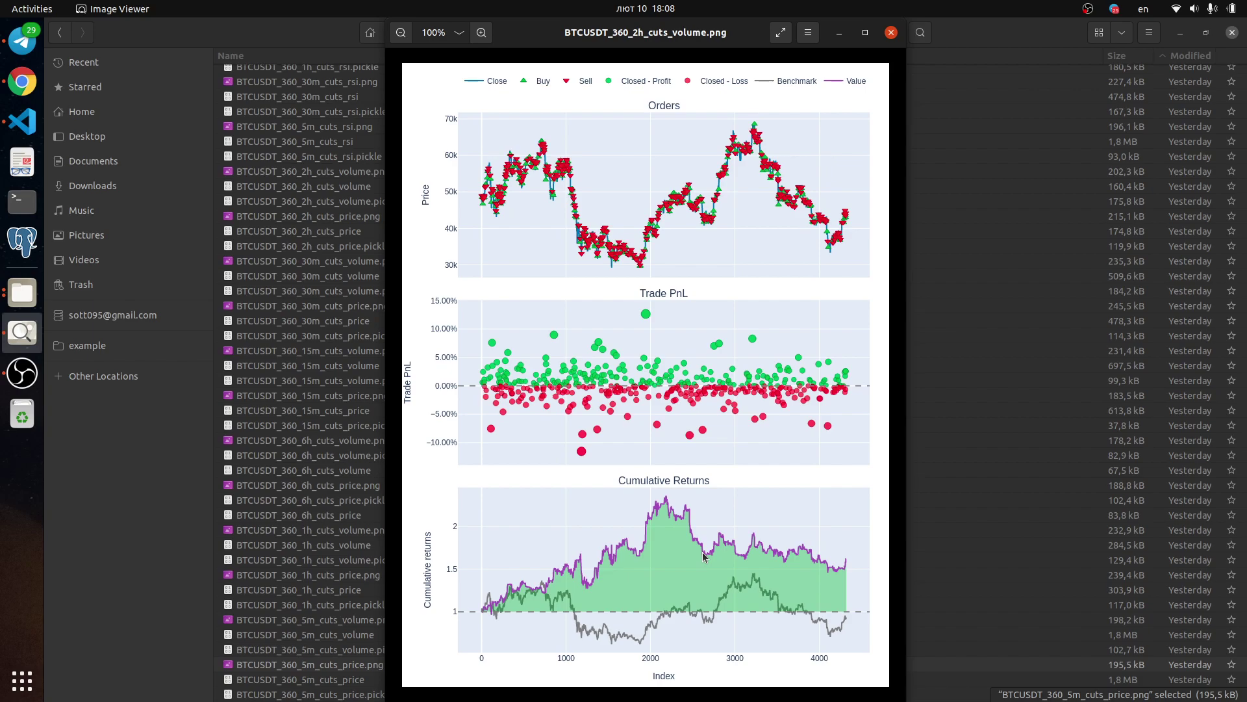
key(Left)
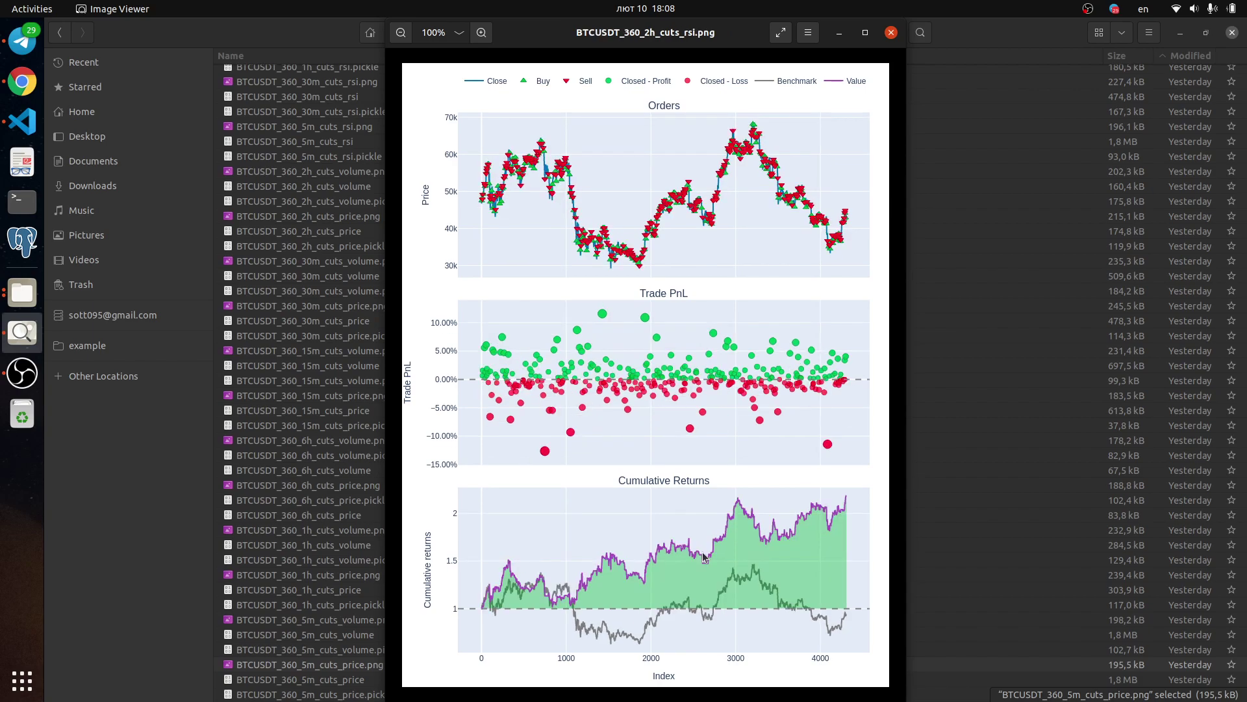